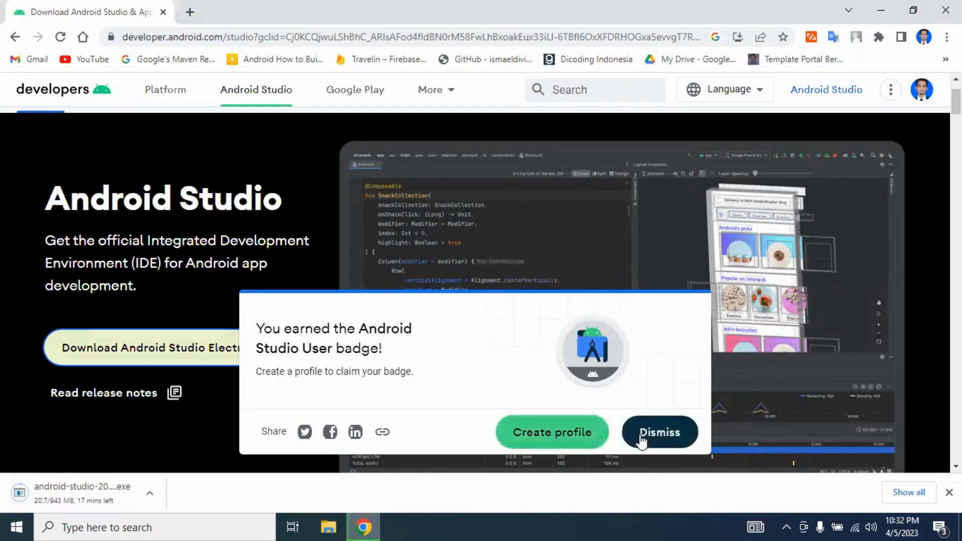
# Dismiss the Android Studio User badge notice while the installer downloads.
pyautogui.click(639, 440)
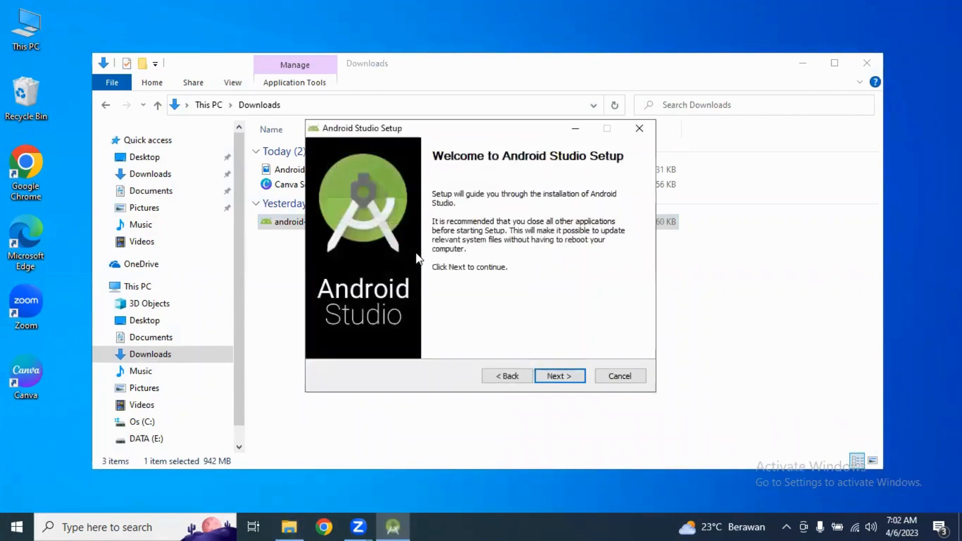
# Exclude the Android Virtual Device component from the Android Studio installation and continue to the install location.
pyautogui.click(569, 380)
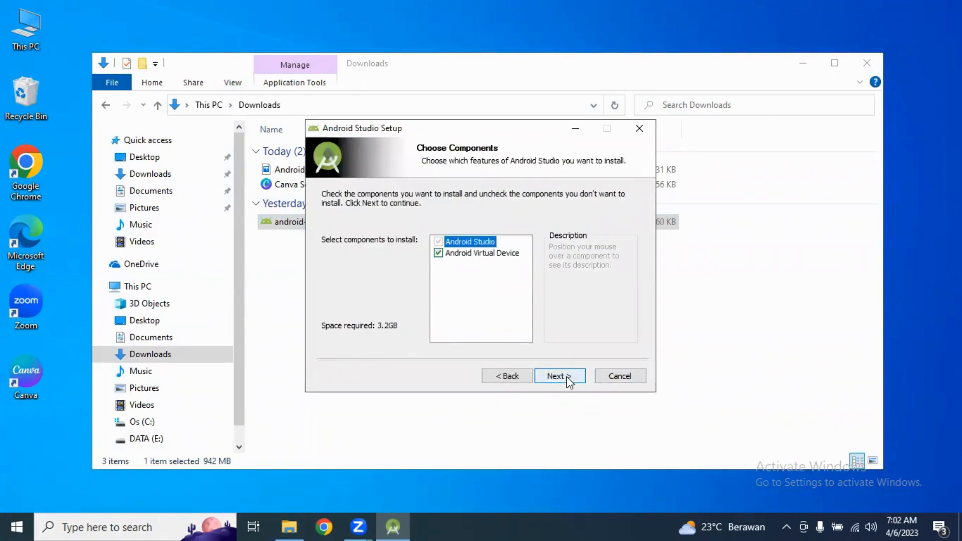
pyautogui.moveTo(439, 258)
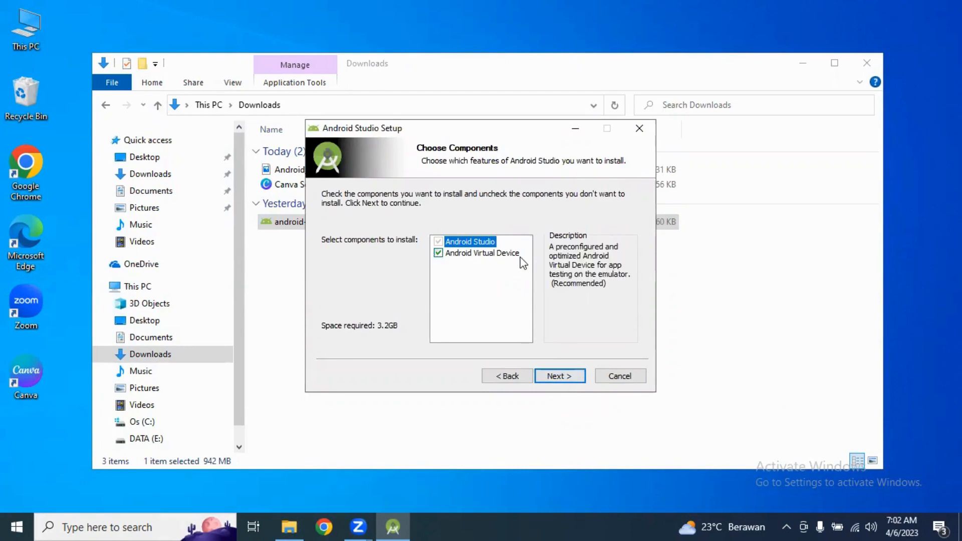
pyautogui.click(438, 253)
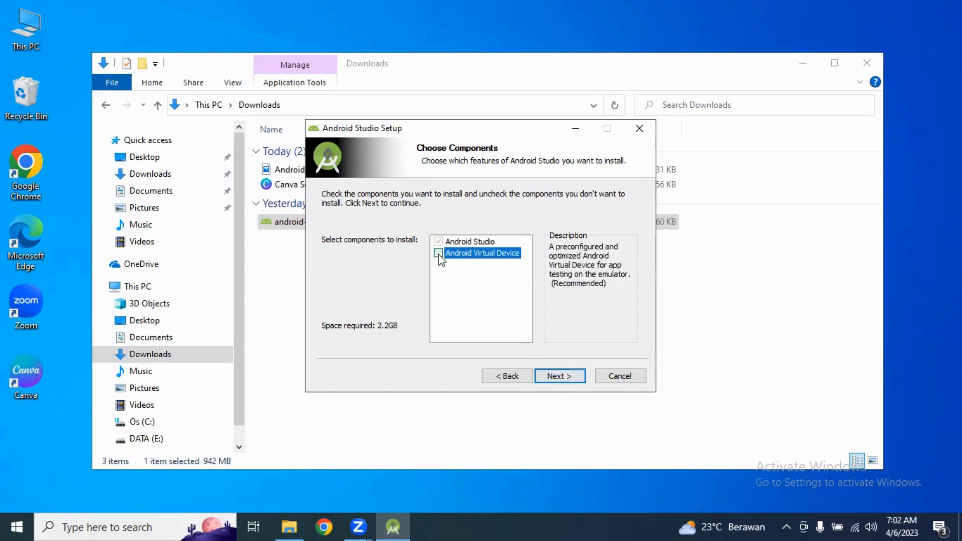
pyautogui.click(573, 377)
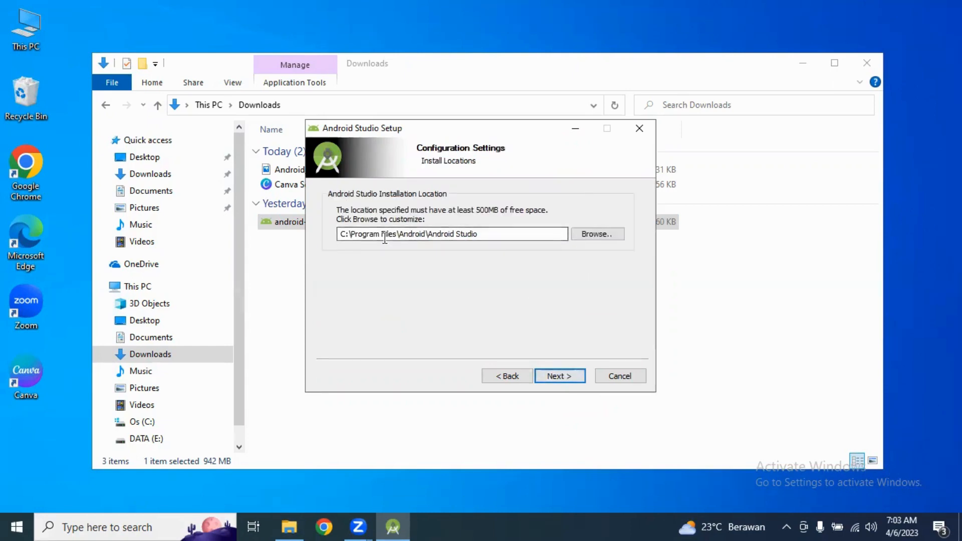
# Install Android Studio with the default location and Start Menu folder, finish setup with it set to start, and close the Downloads window.
pyautogui.click(561, 376)
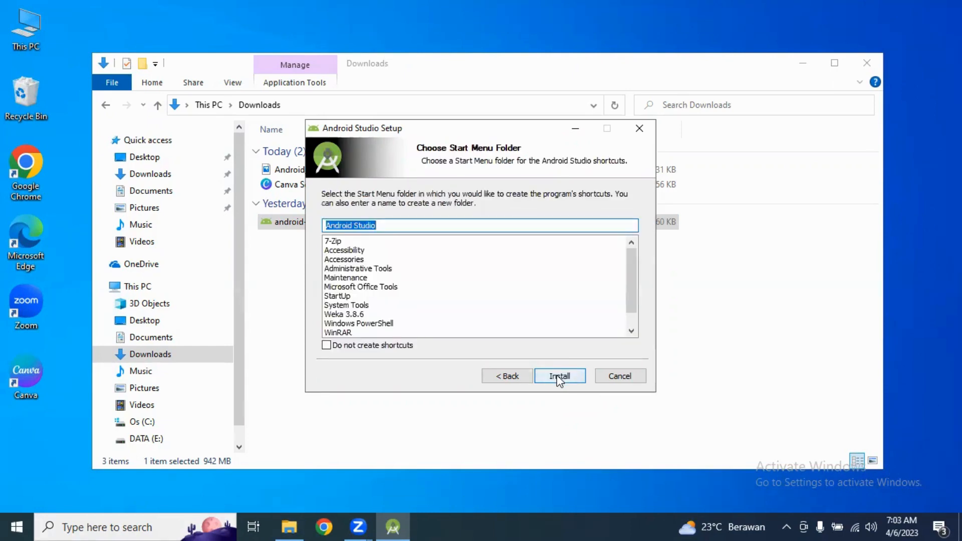
pyautogui.click(559, 379)
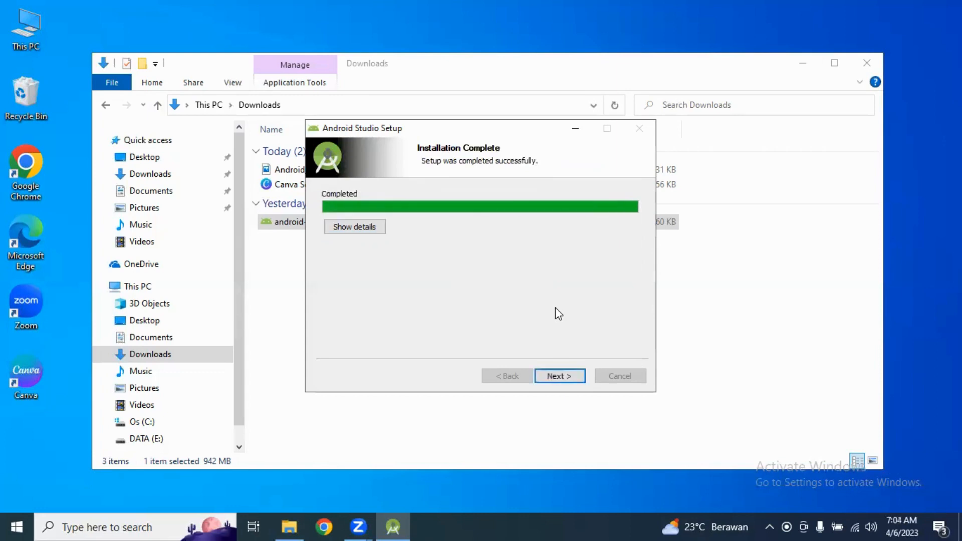
pyautogui.click(553, 379)
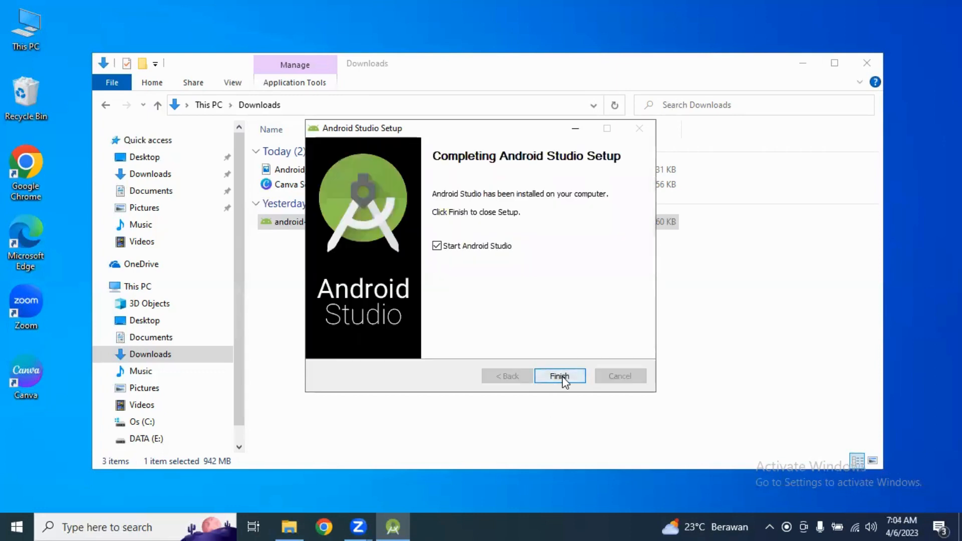
pyautogui.click(561, 377)
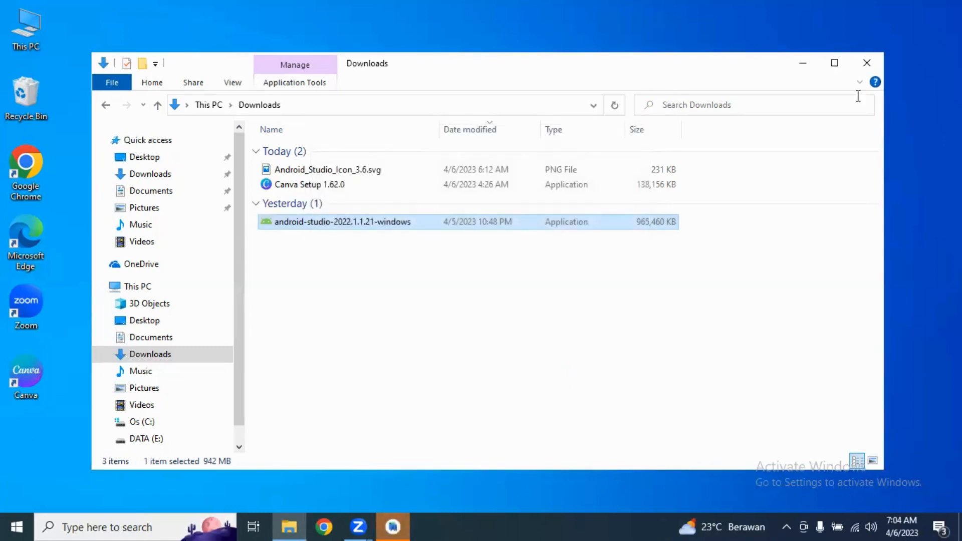
pyautogui.click(866, 63)
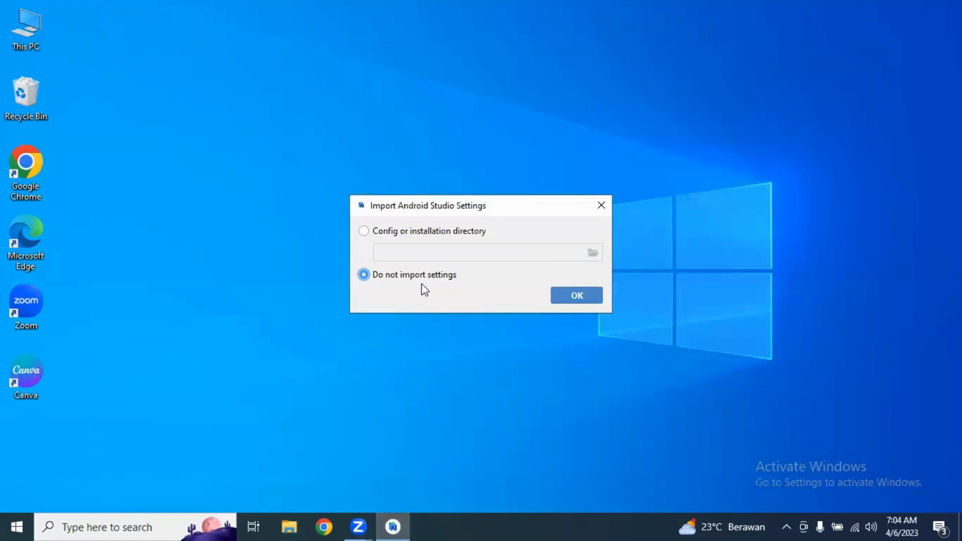
# Start without importing settings and decline sending usage statistics to Google.
pyautogui.click(577, 295)
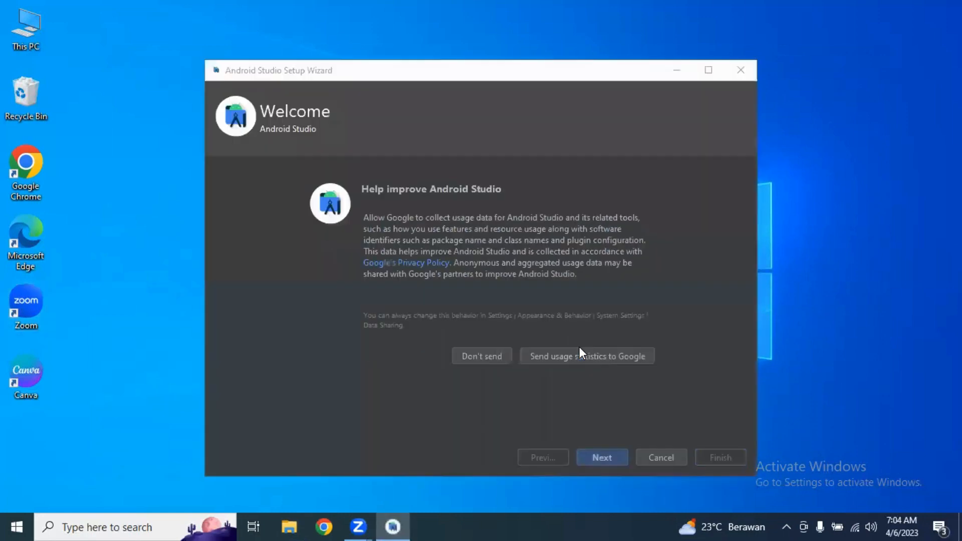
pyautogui.click(476, 356)
pyautogui.click(602, 457)
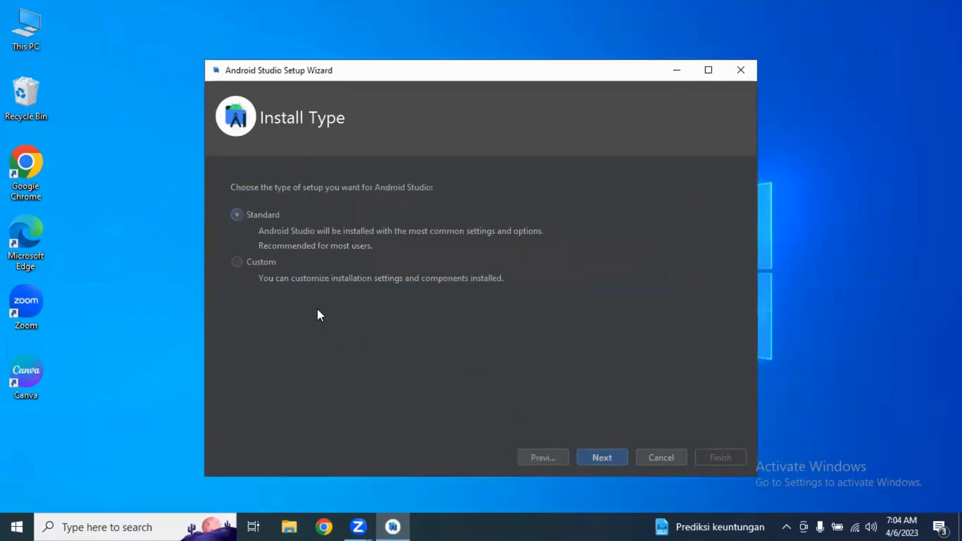
# Choose the Standard setup type and the Darcula UI theme.
pyautogui.click(618, 456)
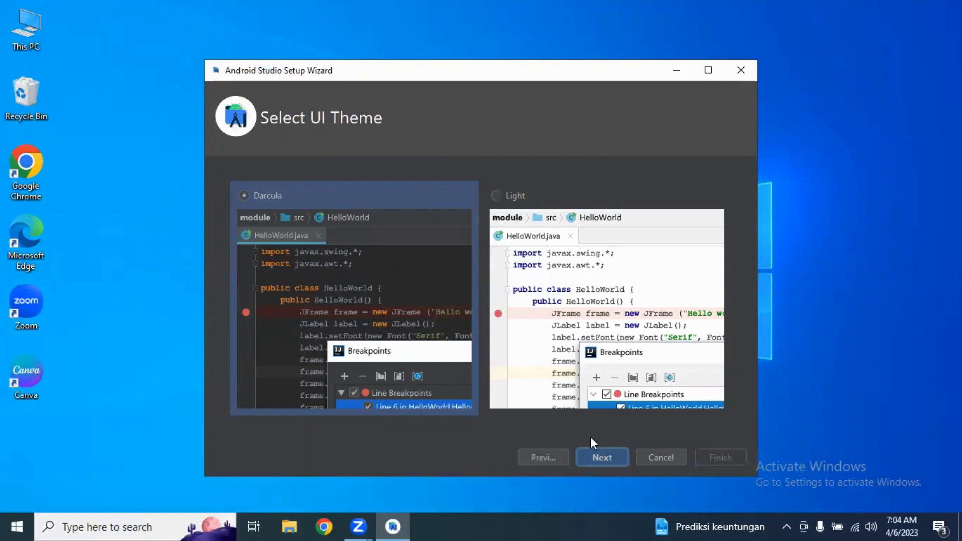
pyautogui.click(612, 458)
# Review the setup settings and the SDK components to download, and continue to the license agreements.
pyautogui.scroll(3, 281, 258)
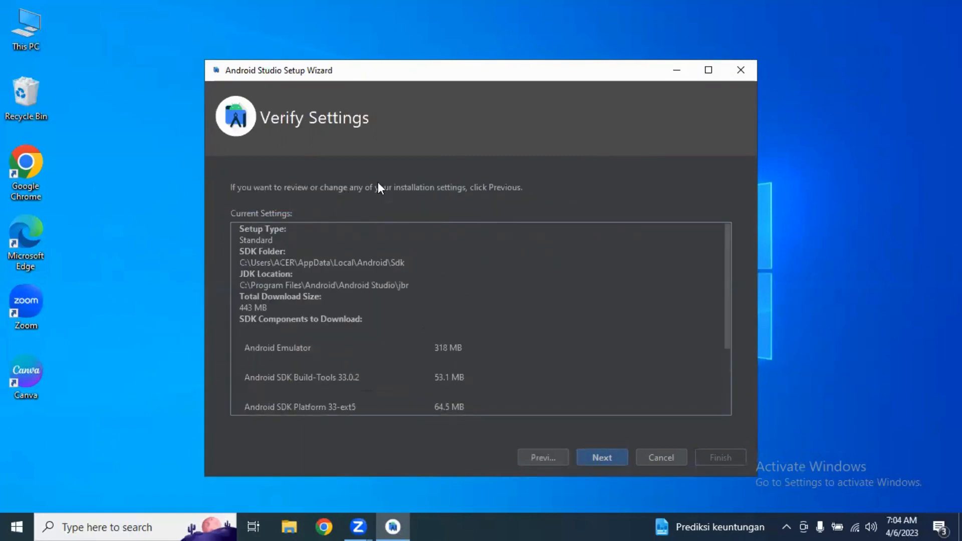
pyautogui.scroll(-2, 397, 374)
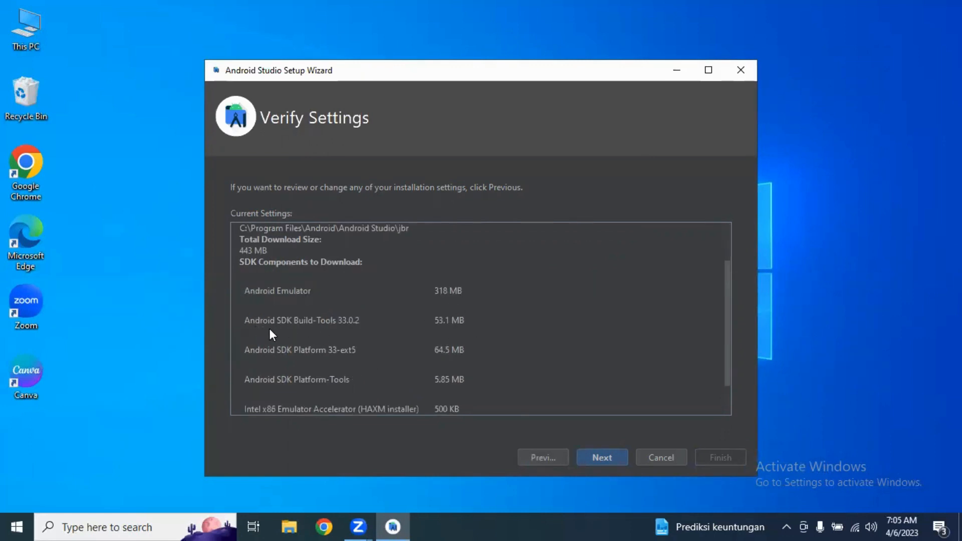
pyautogui.scroll(-1, 370, 364)
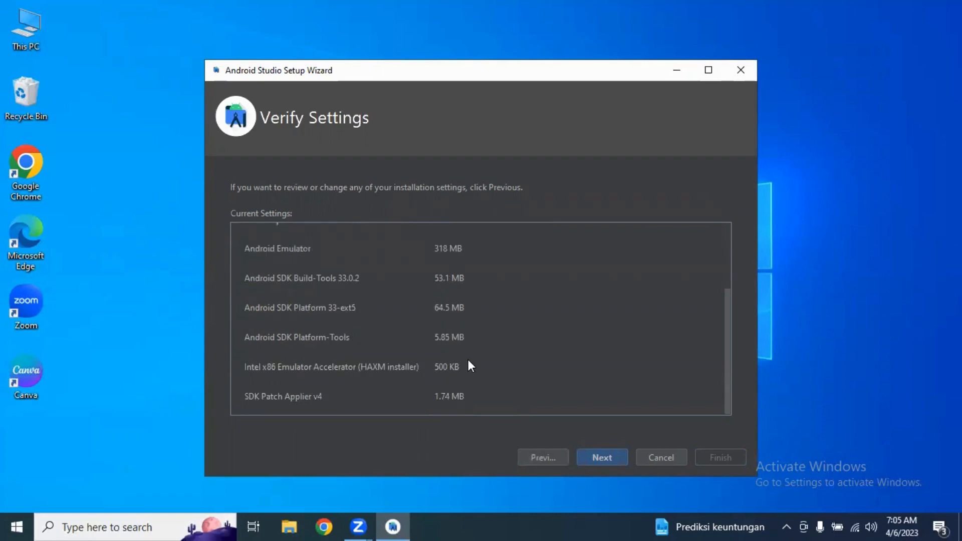
pyautogui.scroll(3, 497, 380)
pyautogui.scroll(-3, 498, 381)
pyautogui.click(600, 455)
# Accept the android-sdk-license and read through its terms to the end.
pyautogui.scroll(-10, 591, 355)
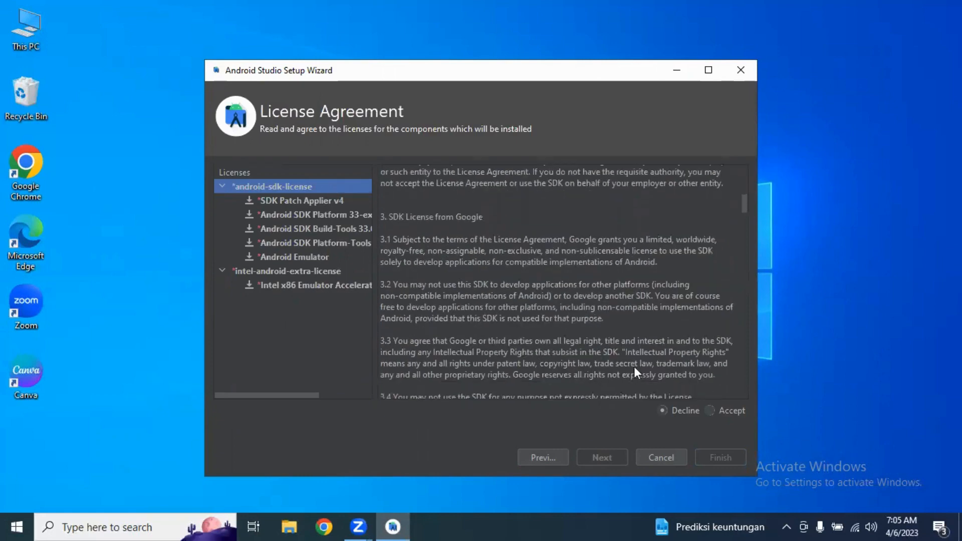
pyautogui.click(708, 412)
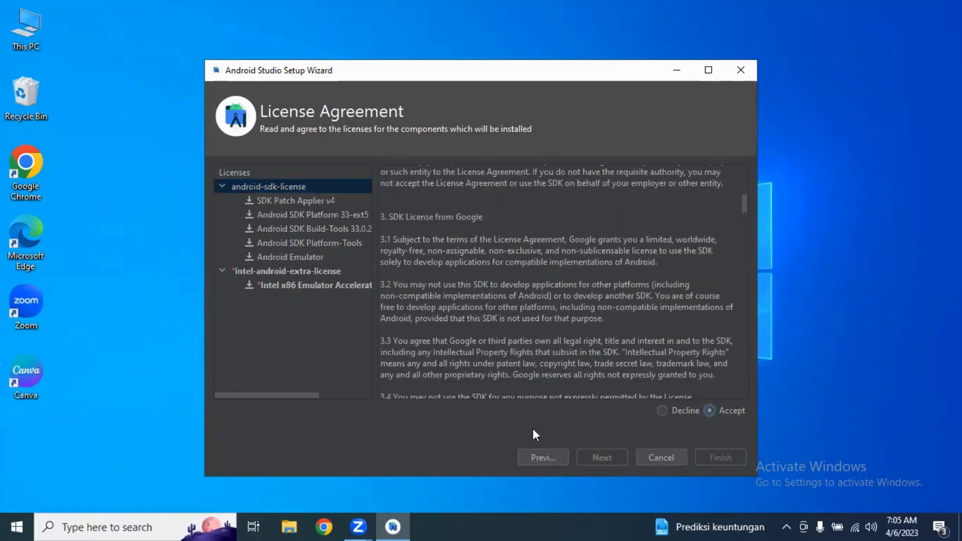
pyautogui.scroll(-20, 591, 326)
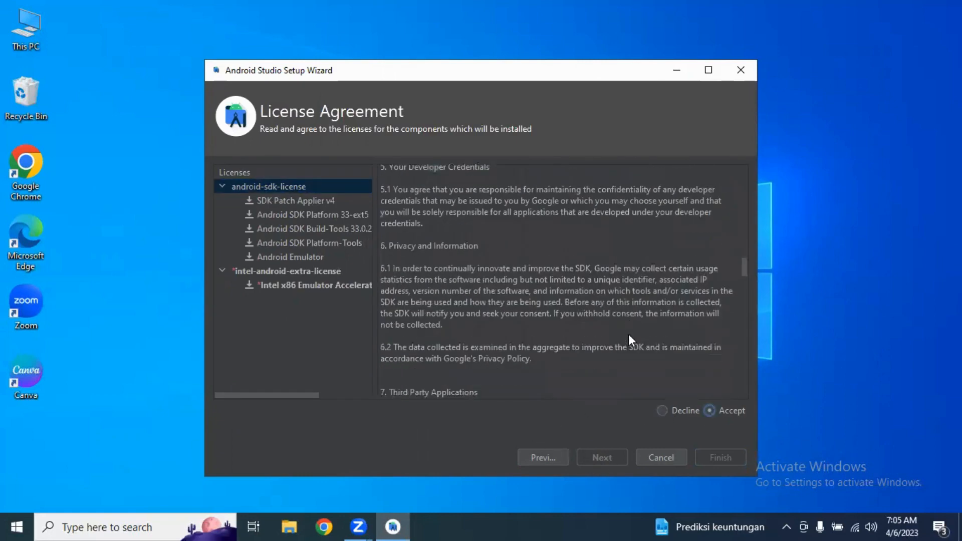
pyautogui.scroll(-5, 616, 365)
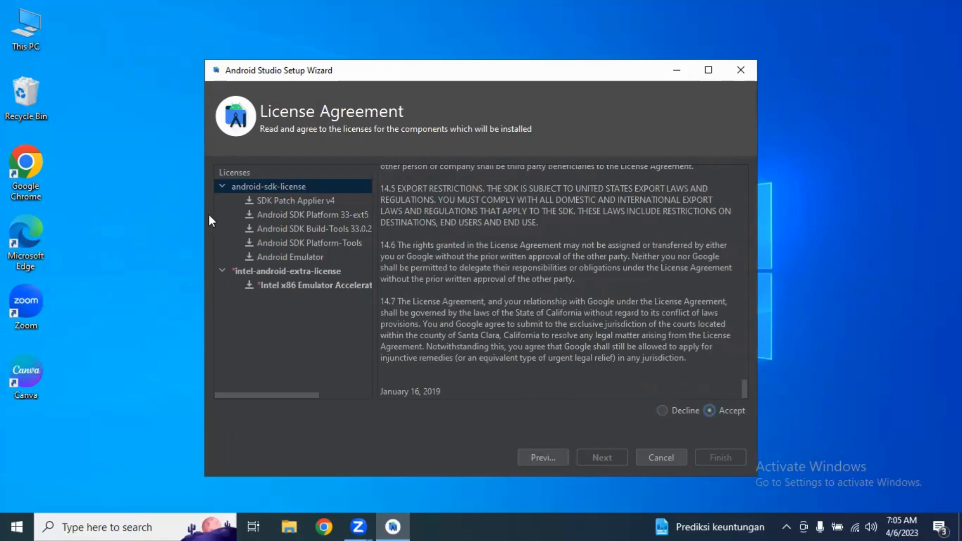
# Look through the SDK component licenses and accept the license for the Intel x86 Emulator Accelerator.
pyautogui.click(262, 204)
pyautogui.scroll(-6, 528, 330)
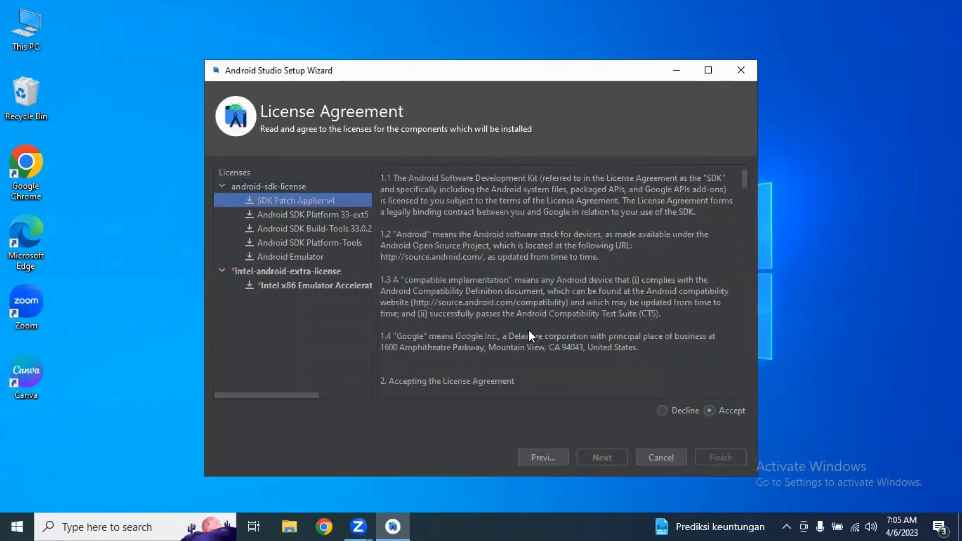
pyautogui.click(275, 215)
pyautogui.click(284, 229)
pyautogui.click(289, 243)
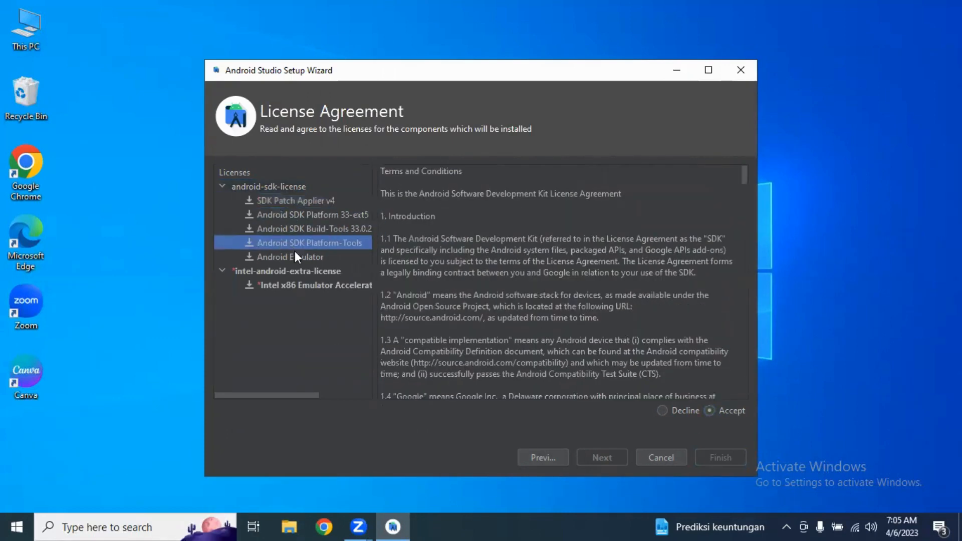
pyautogui.click(296, 257)
pyautogui.click(296, 285)
pyautogui.click(709, 410)
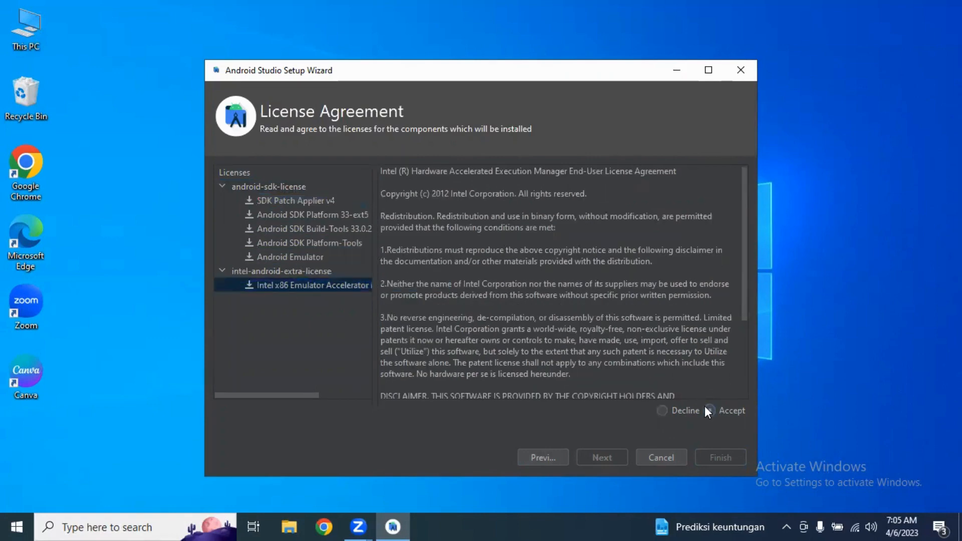
# Recheck the accepted licenses and start downloading the SDK components.
pyautogui.click(266, 254)
pyautogui.press('Up')
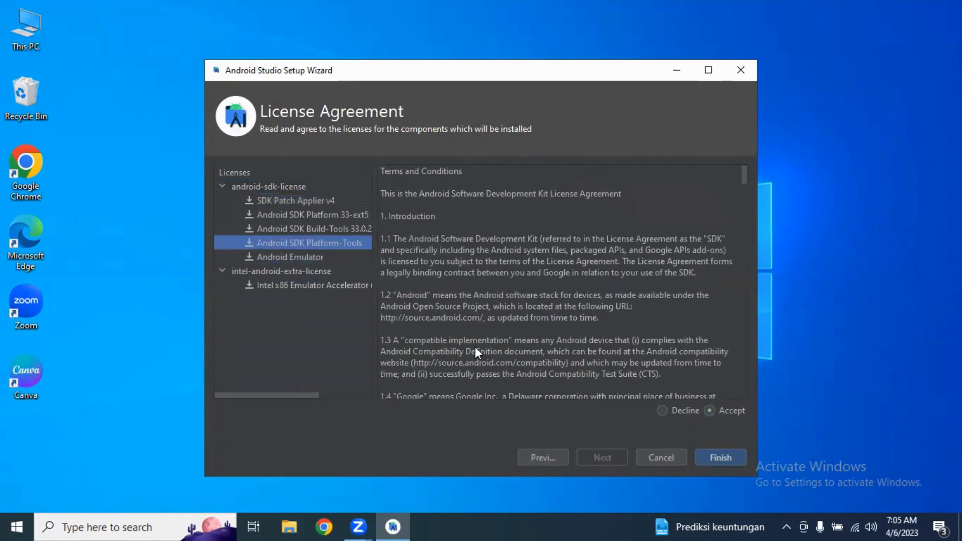
pyautogui.click(287, 282)
pyautogui.click(721, 455)
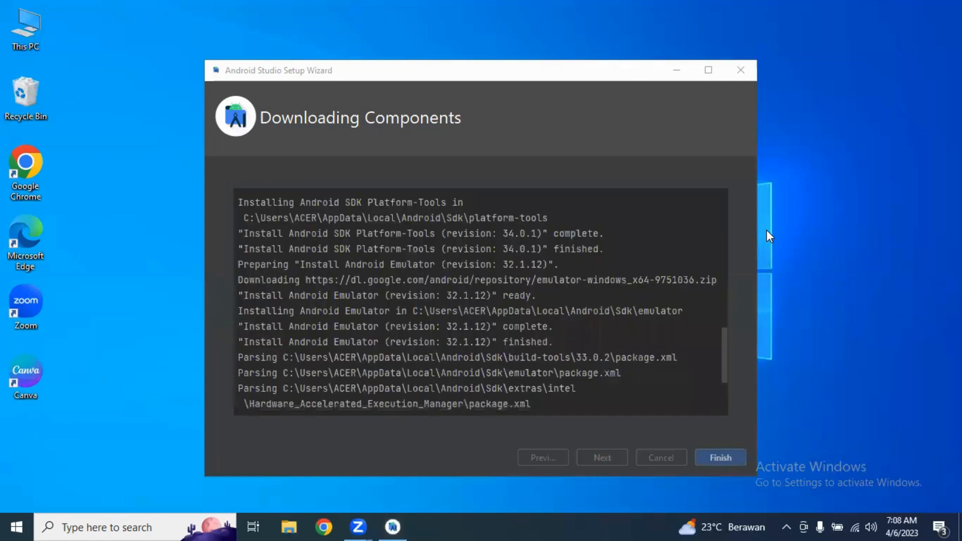
# Review the component installation log to its end and finish the setup wizard.
pyautogui.scroll(-3, 588, 301)
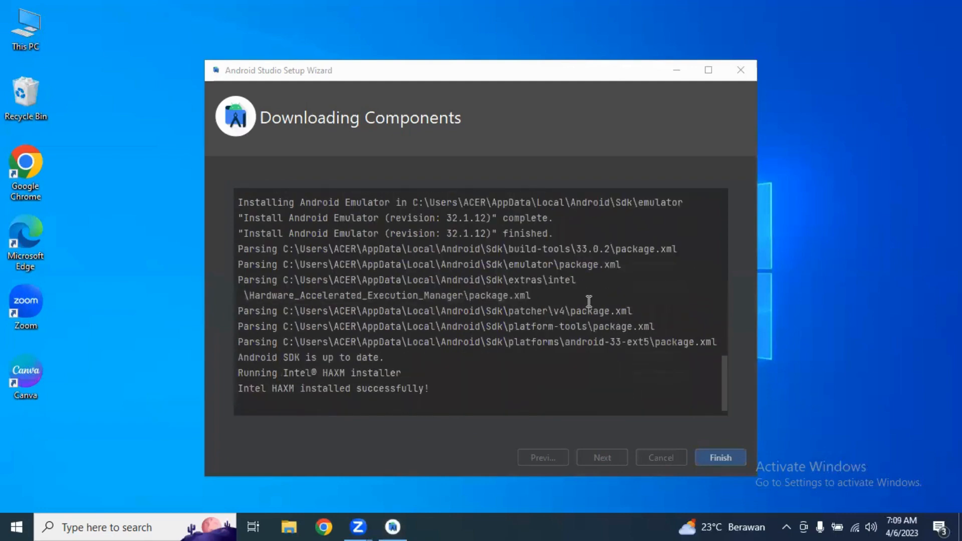
pyautogui.scroll(5, 465, 339)
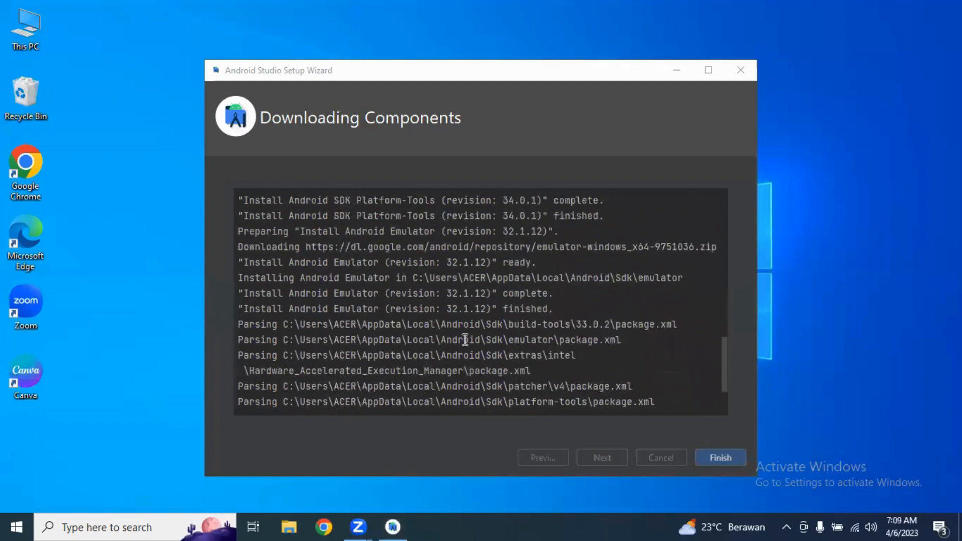
pyautogui.scroll(3, 466, 337)
pyautogui.scroll(-10, 461, 361)
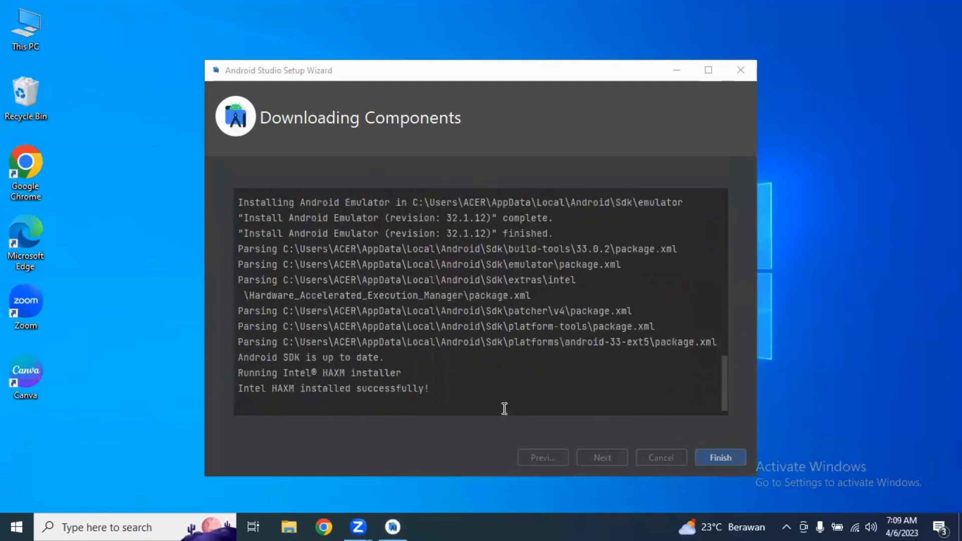
pyautogui.click(720, 458)
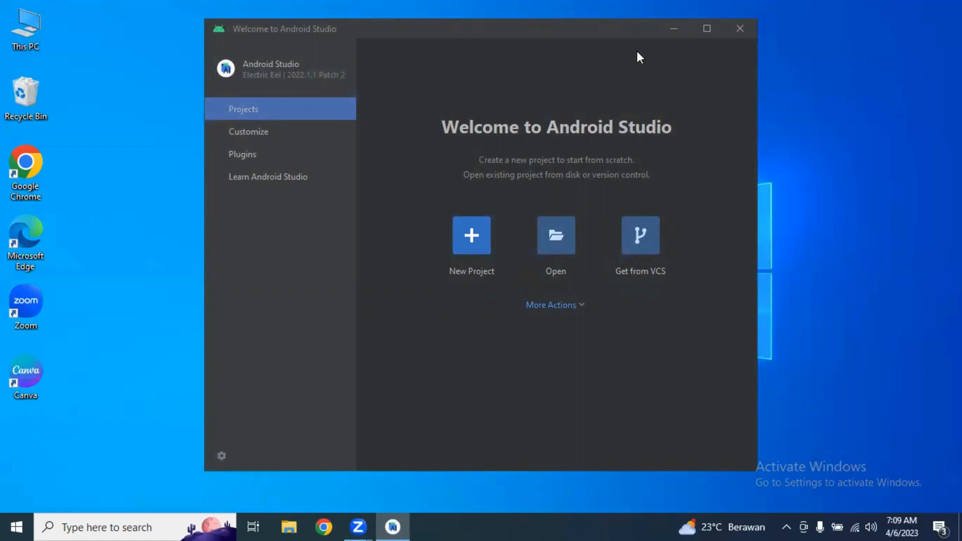
# Maximize the welcome window and start a new Phone and Tablet project from the Empty Activity template.
pyautogui.click(703, 29)
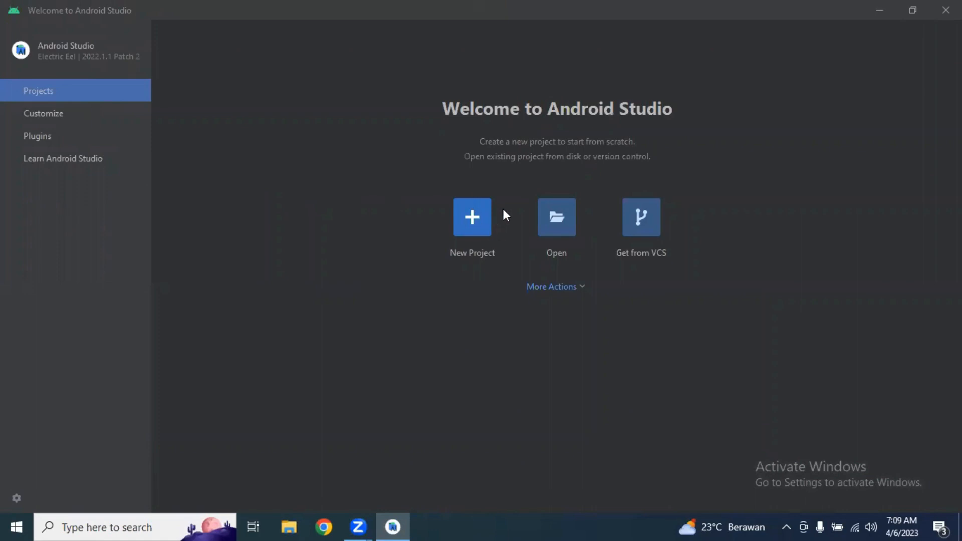
pyautogui.click(472, 216)
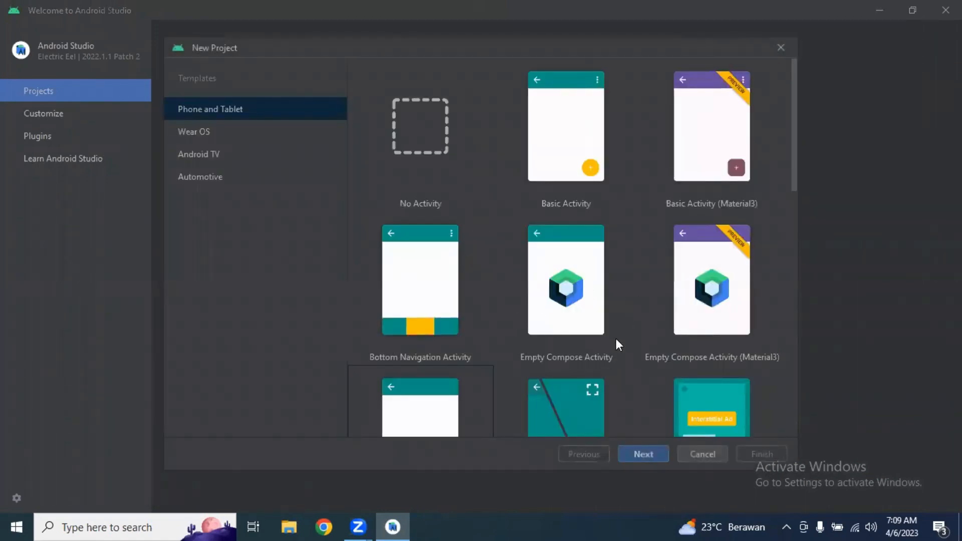
pyautogui.scroll(-3, 615, 338)
pyautogui.click(389, 177)
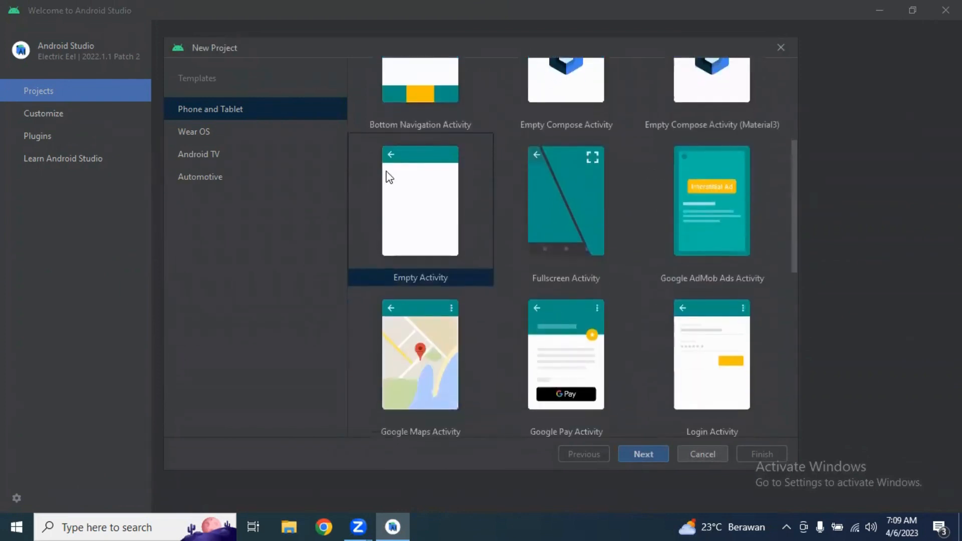
pyautogui.click(422, 193)
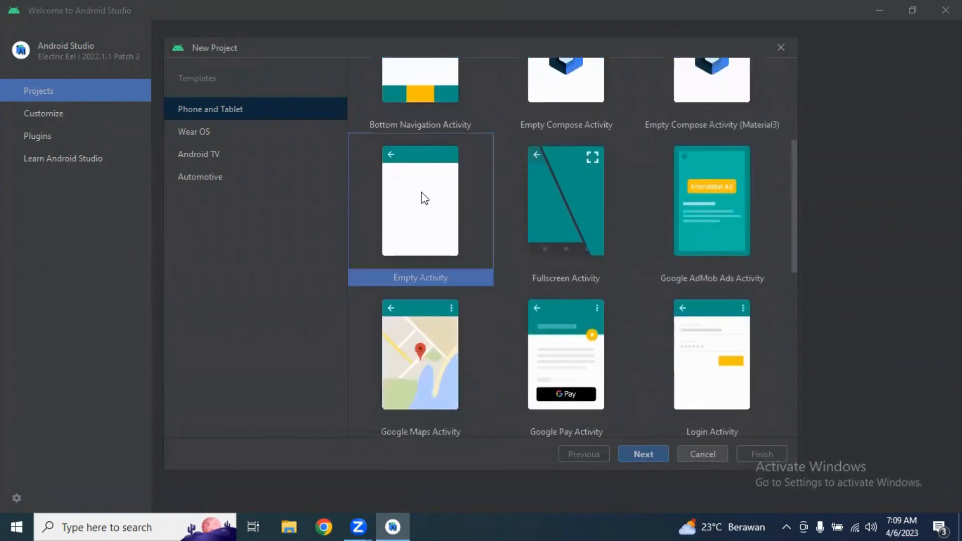
pyautogui.click(647, 453)
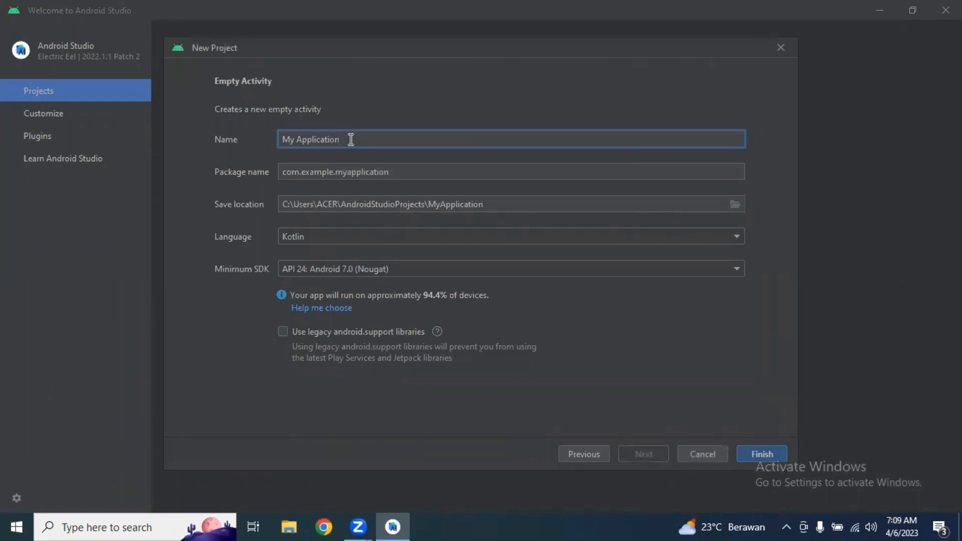
# Name the new project "Data Mining by. Mascode".
pyautogui.moveTo(351, 139); pyautogui.dragTo(277, 143)
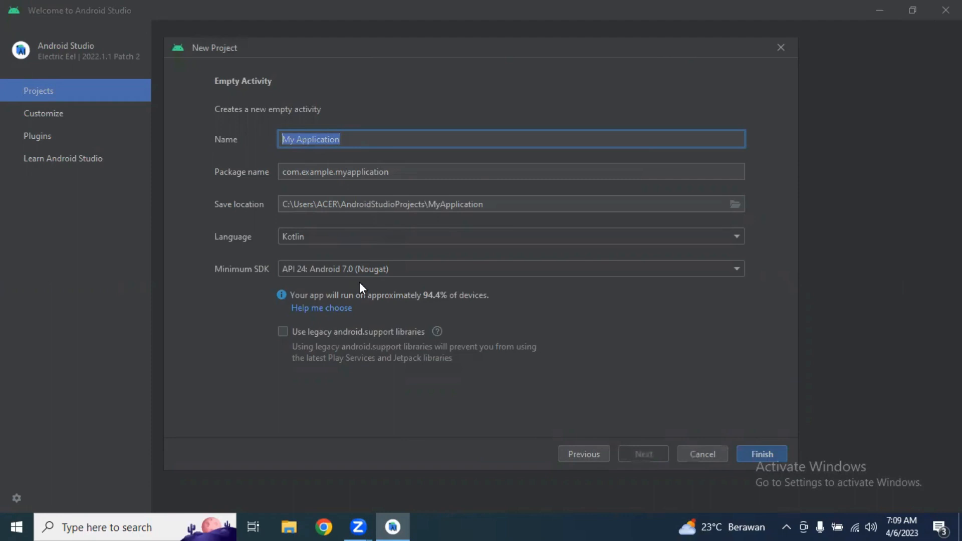
pyautogui.write('Data Mining')
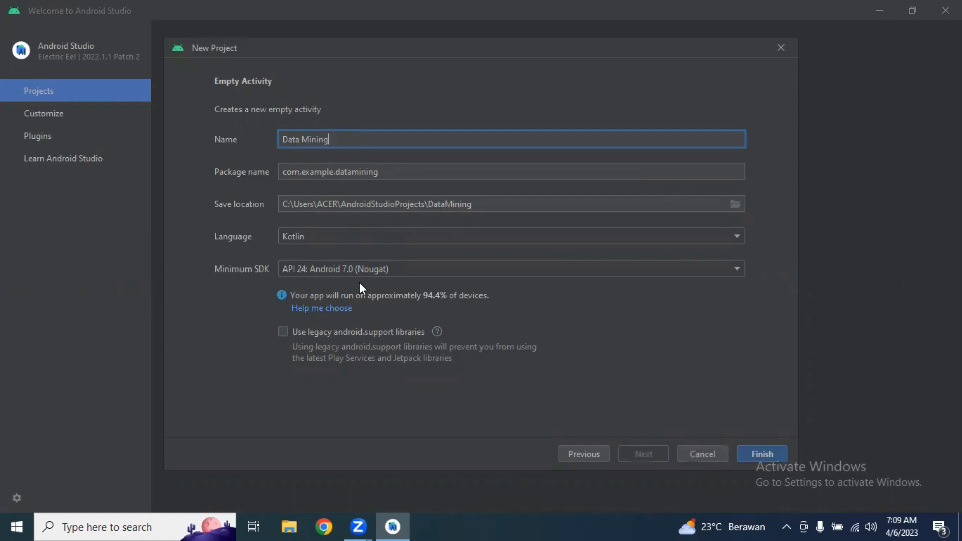
pyautogui.write(' by. Mascode')
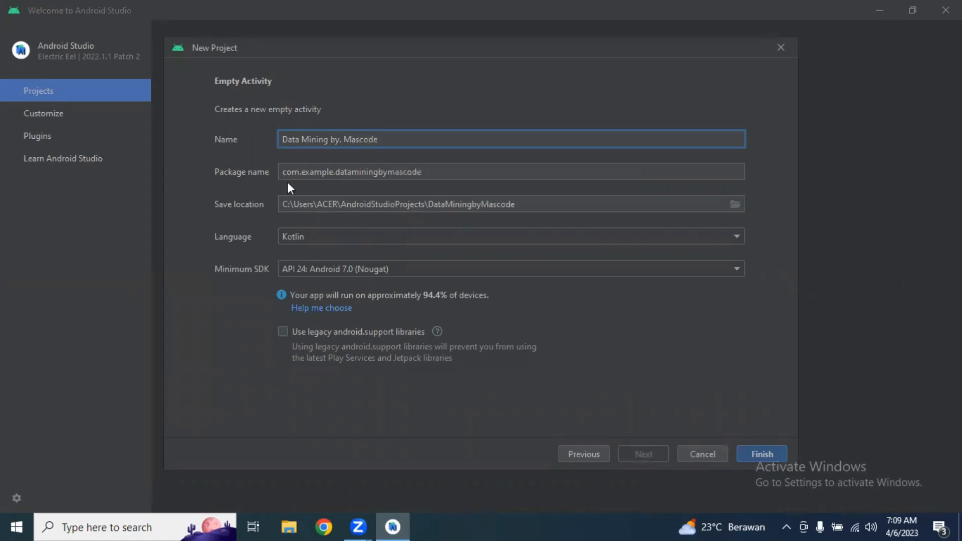
# Choose Java with minimum SDK API 26: Android 8.0 (Oreo) and create the project, including the required SDK platform installation.
pyautogui.click(309, 239)
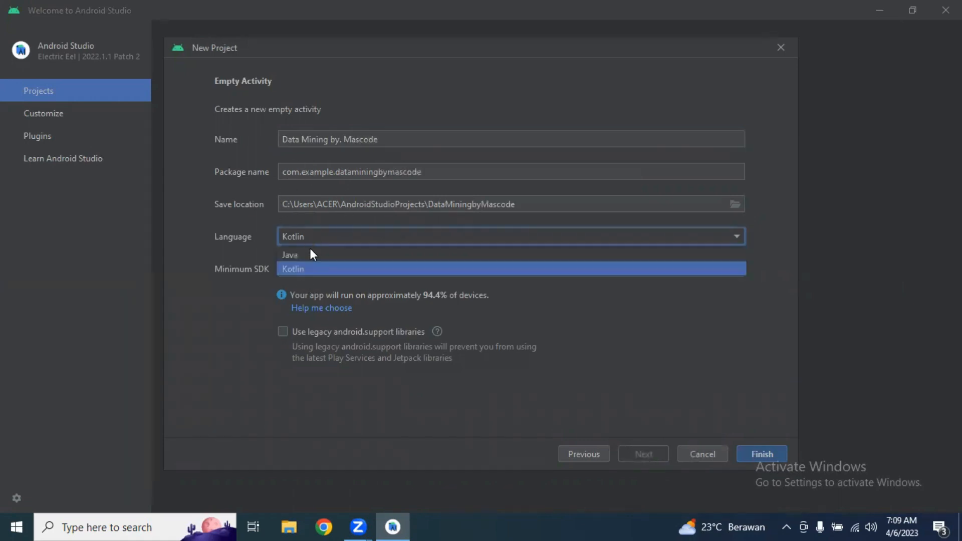
pyautogui.click(303, 254)
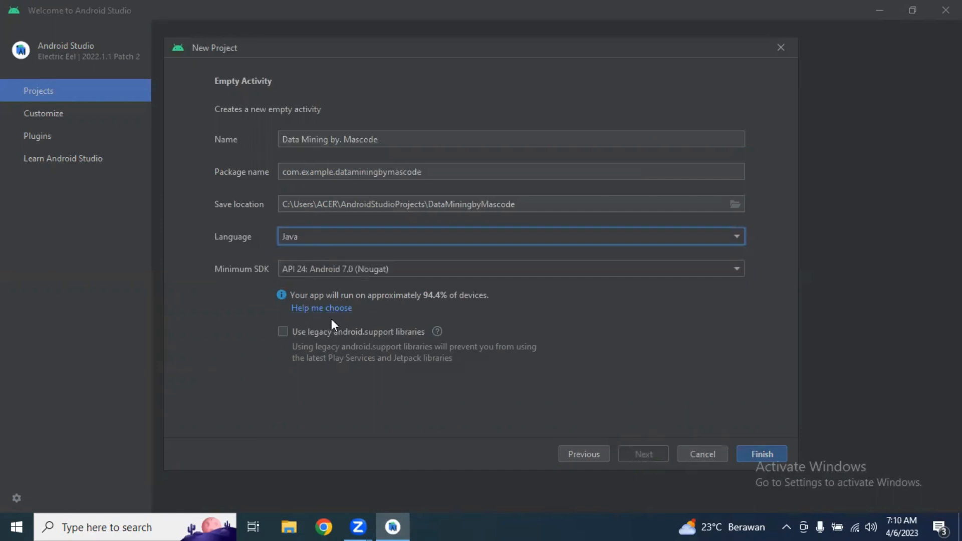
pyautogui.click(368, 269)
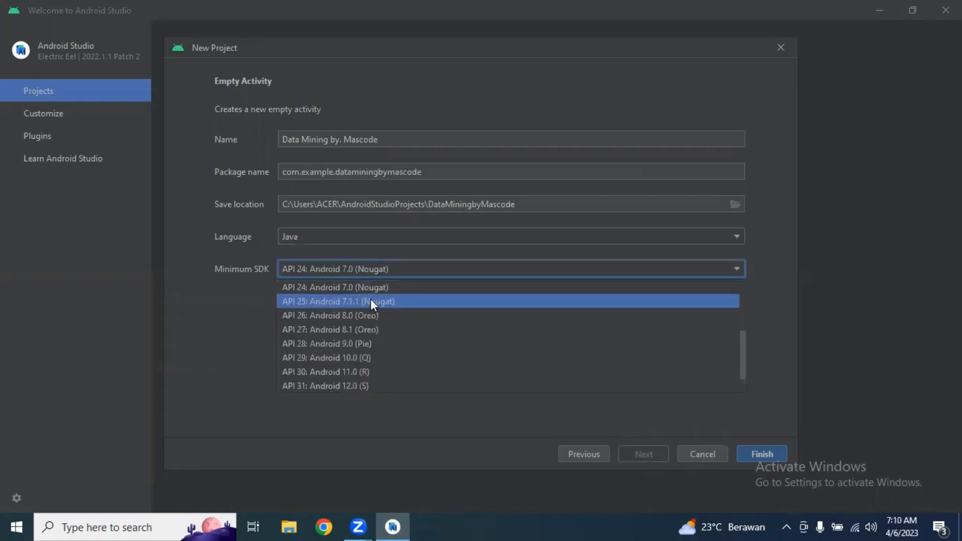
pyautogui.click(429, 319)
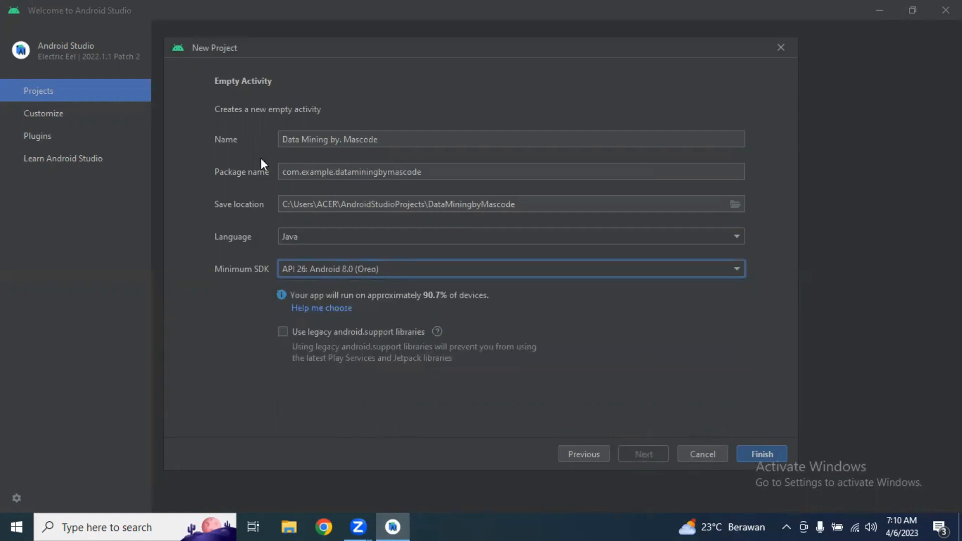
pyautogui.click(756, 456)
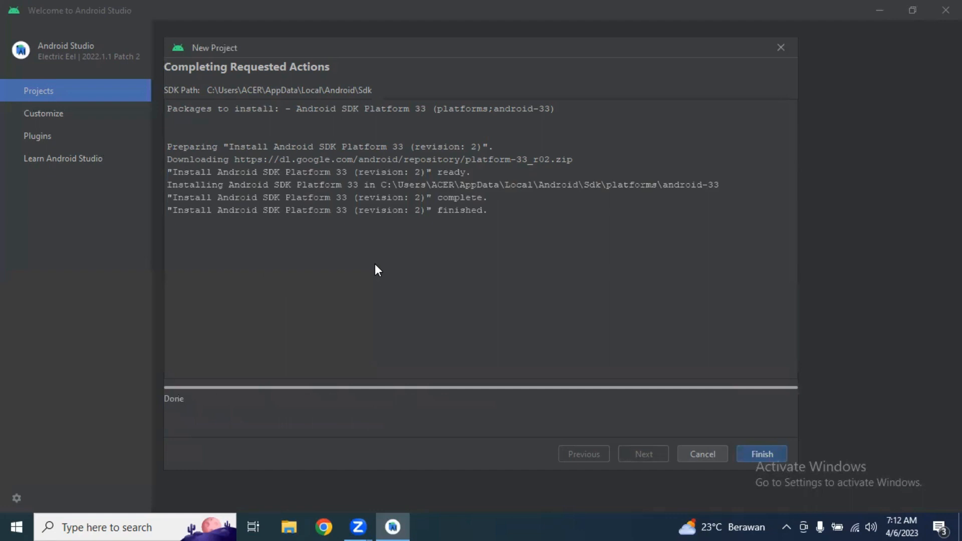
pyautogui.click(759, 449)
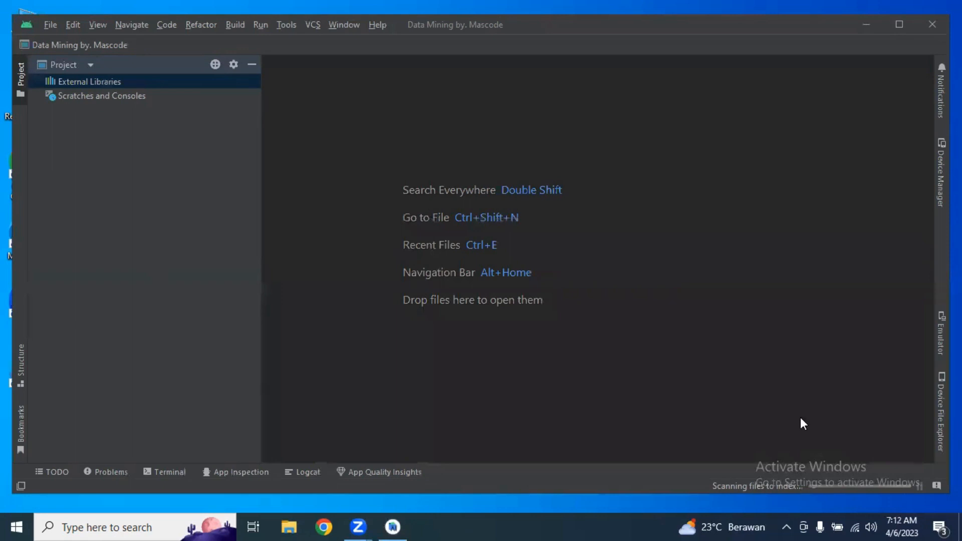
# Maximize the project window, skim the What's New in Electric Eel page and close it.
pyautogui.moveTo(697, 28); pyautogui.dragTo(682, 61)
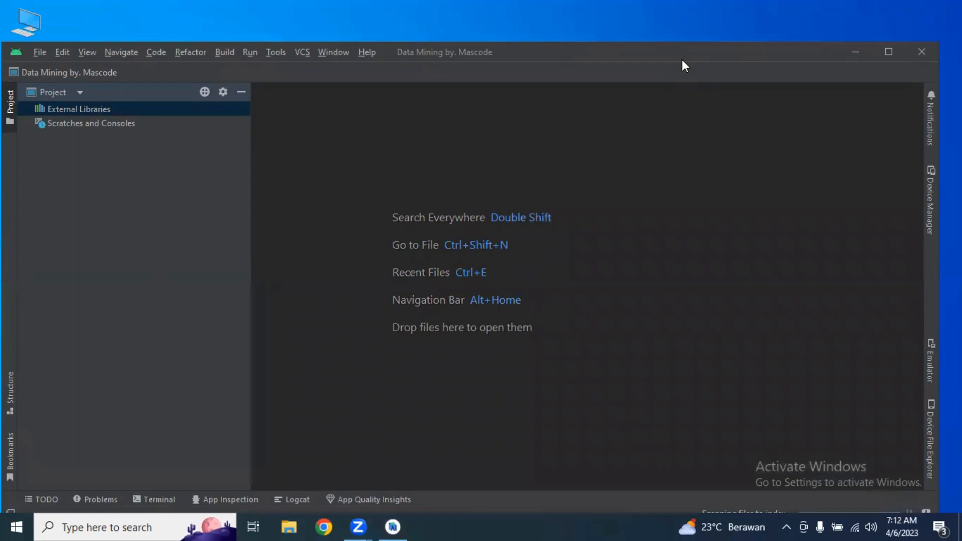
pyautogui.press('super+Up')
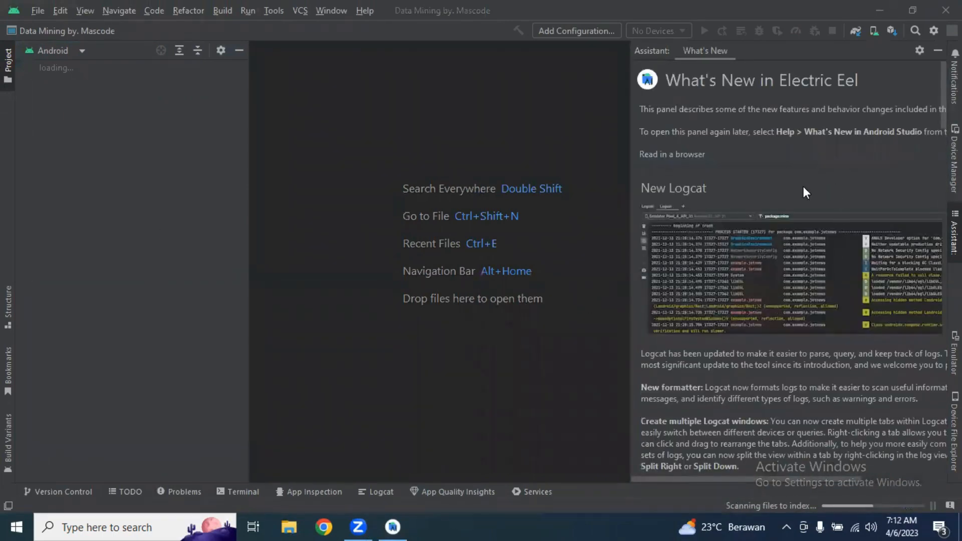
pyautogui.scroll(-10, 806, 401)
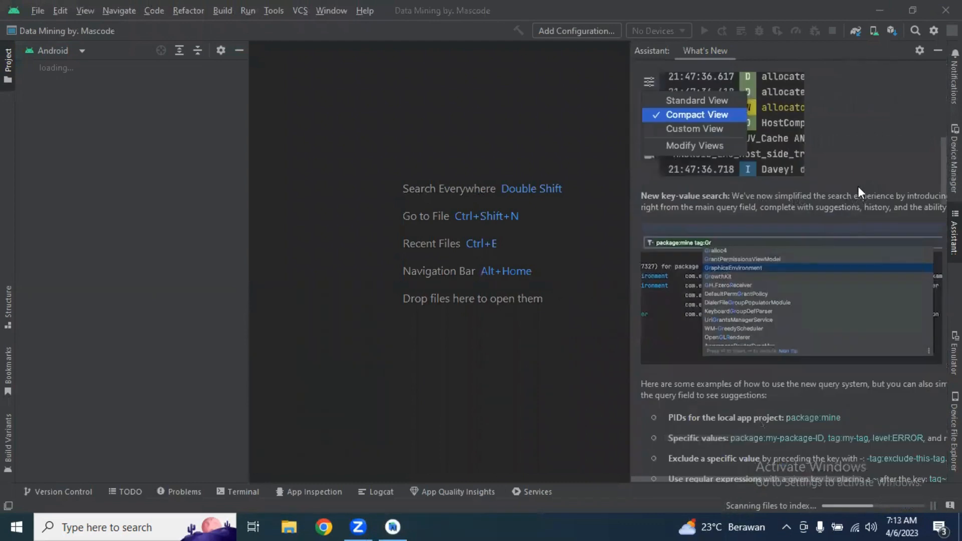
pyautogui.click(937, 50)
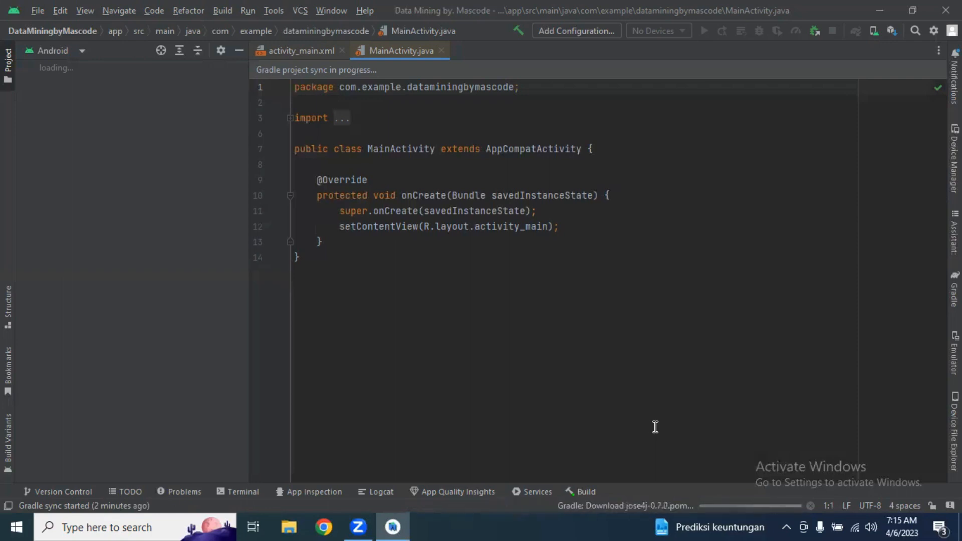
# Review the Gradle sync notifications and the physical devices in Device Manager, hiding both when done.
pyautogui.click(621, 508)
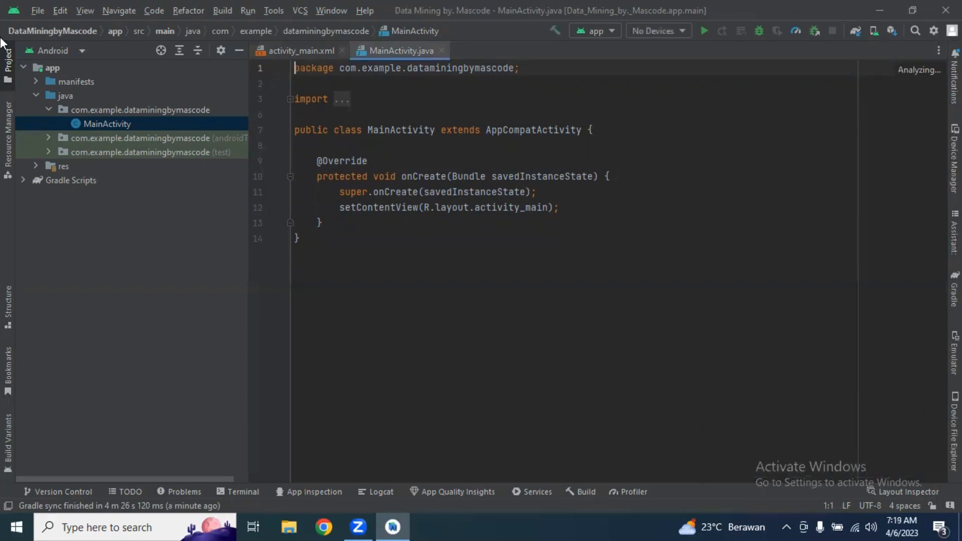
pyautogui.click(50, 507)
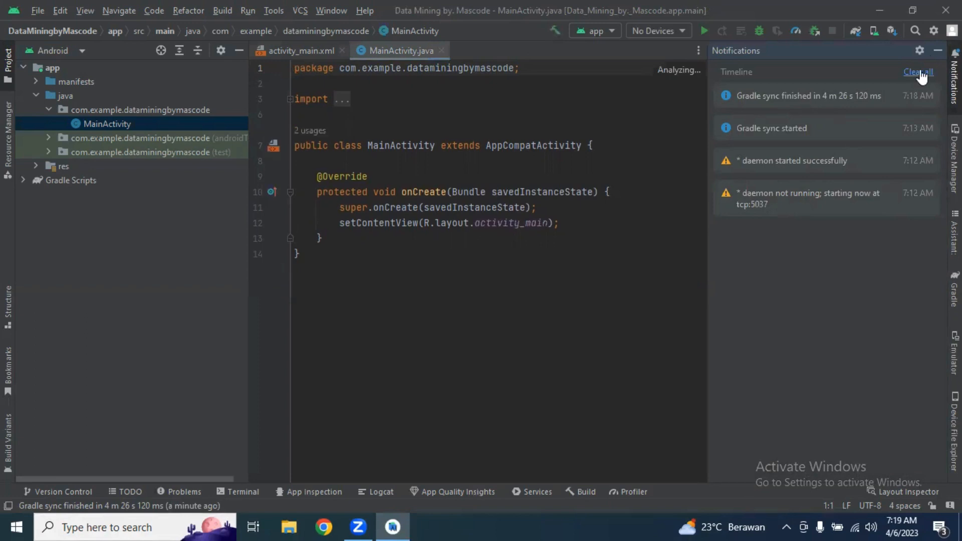
pyautogui.click(936, 52)
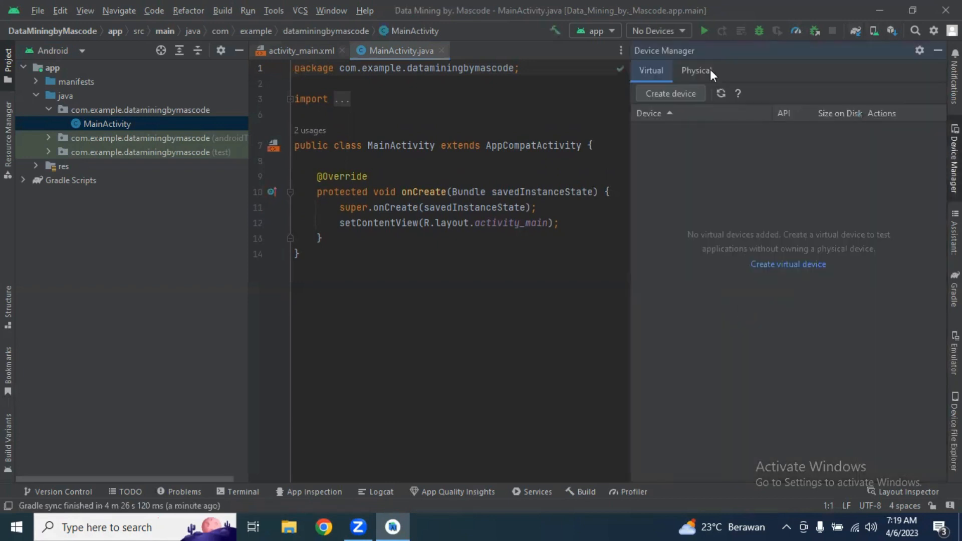
pyautogui.click(708, 70)
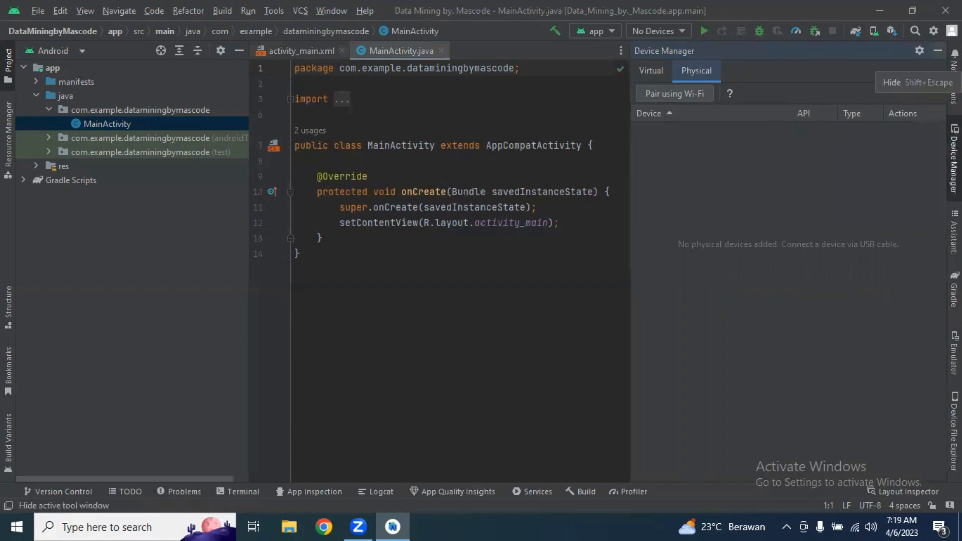
pyautogui.hotkey('shift', 'Escape')
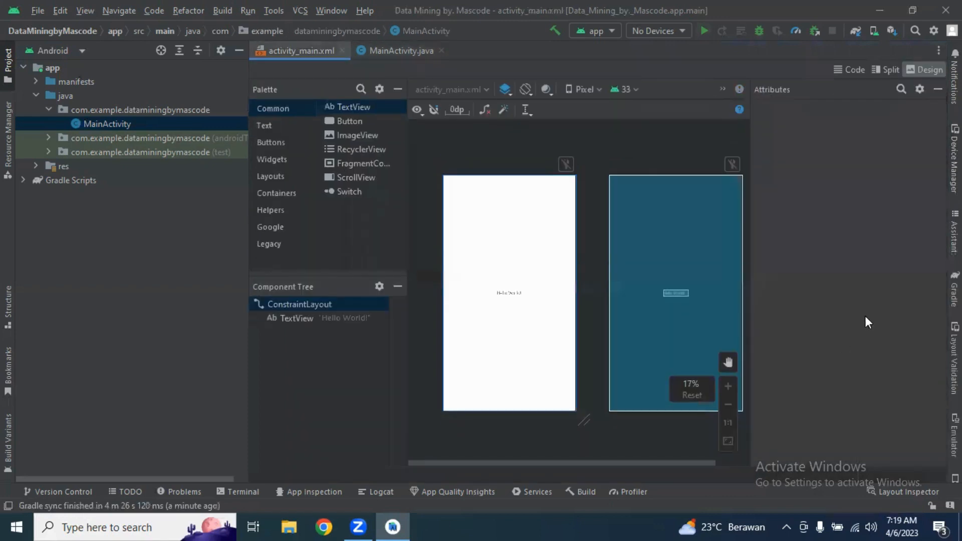
# Show activity_main.xml as code beside its design, adjust the pane widths and select the Hello World! TextView in the preview.
pyautogui.click(885, 69)
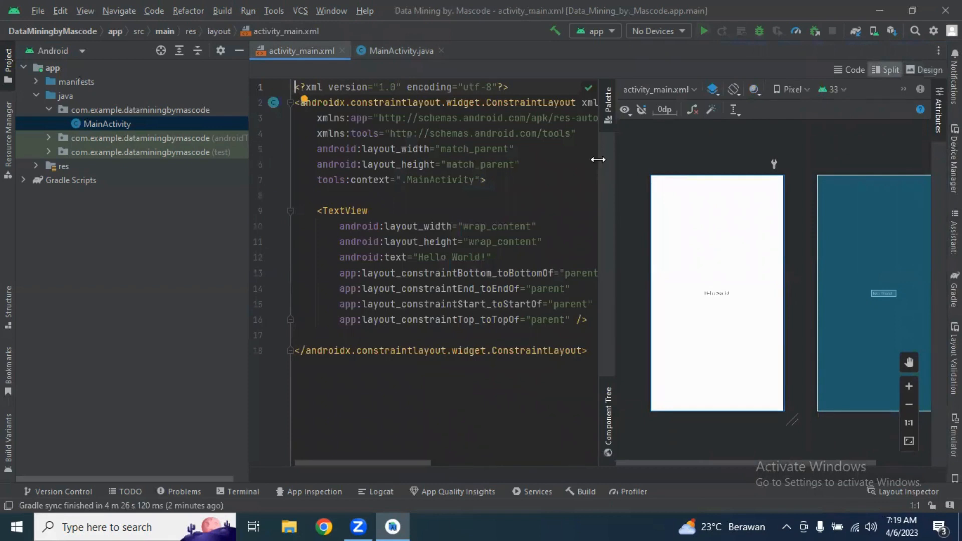
pyautogui.moveTo(599, 160); pyautogui.dragTo(537, 163)
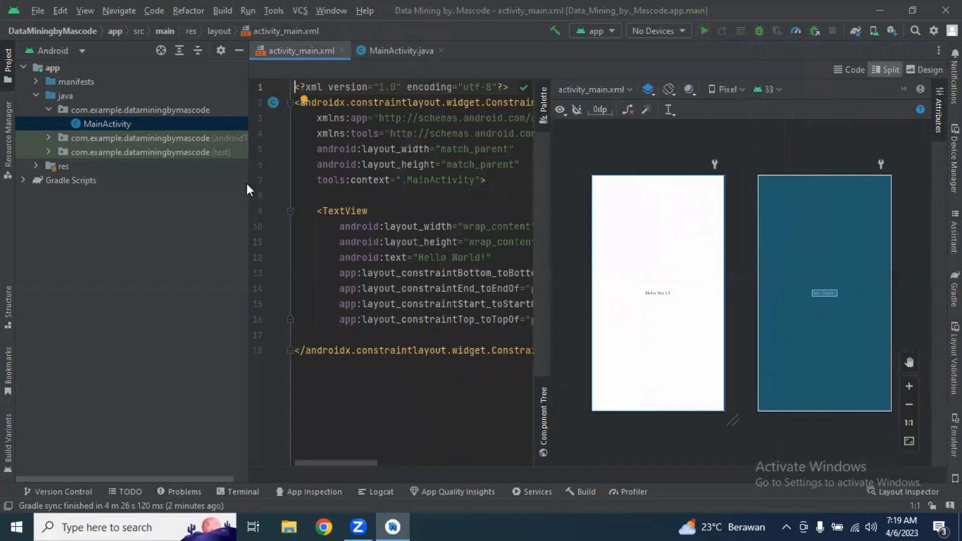
pyautogui.moveTo(249, 184); pyautogui.dragTo(129, 184)
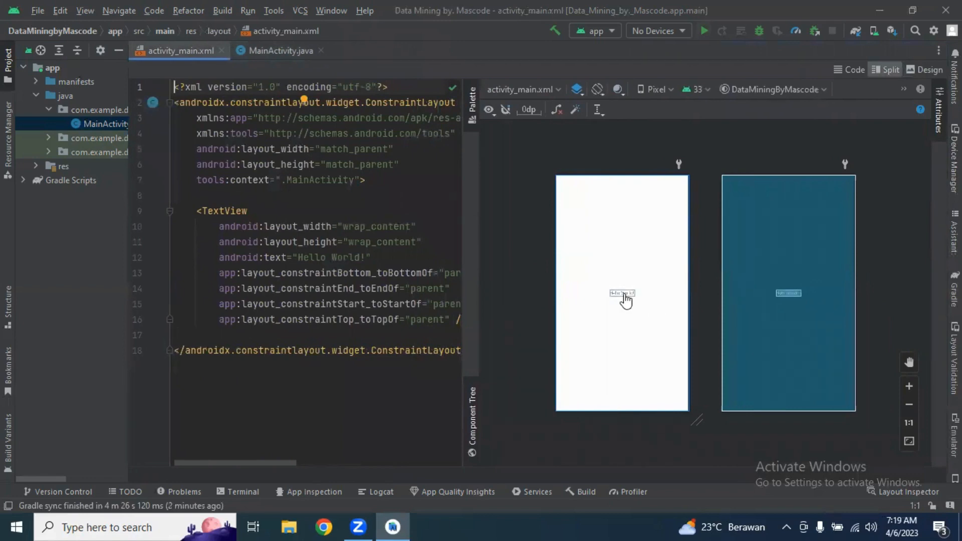
pyautogui.click(624, 298)
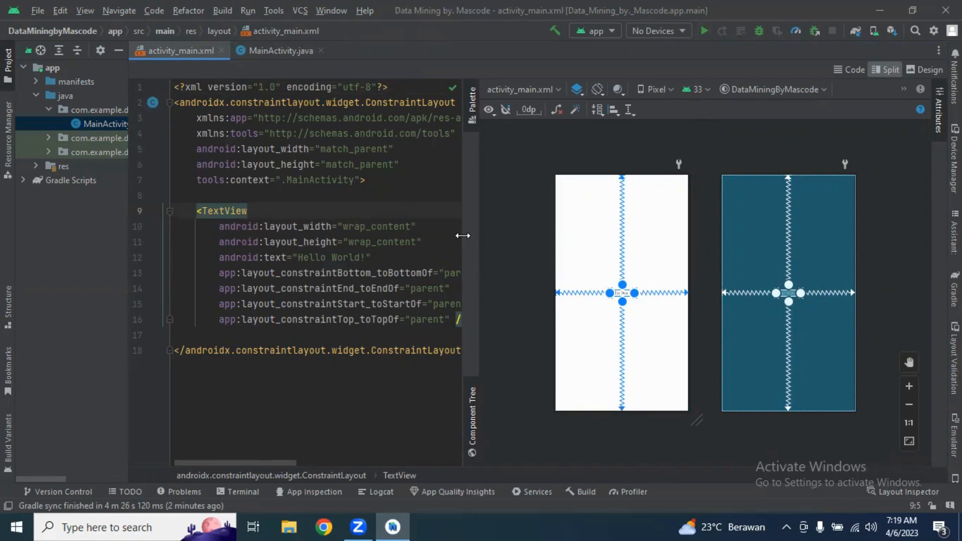
pyautogui.moveTo(462, 235); pyautogui.dragTo(526, 236)
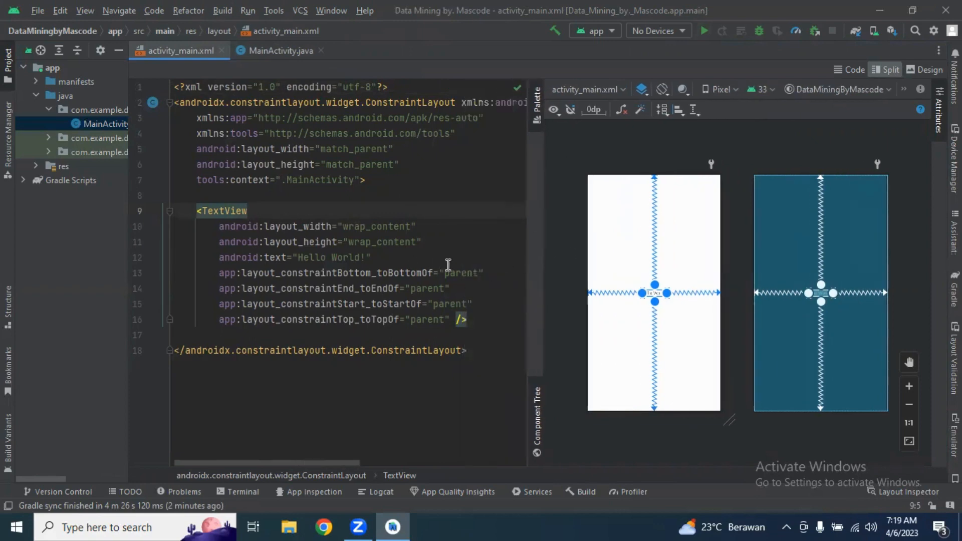